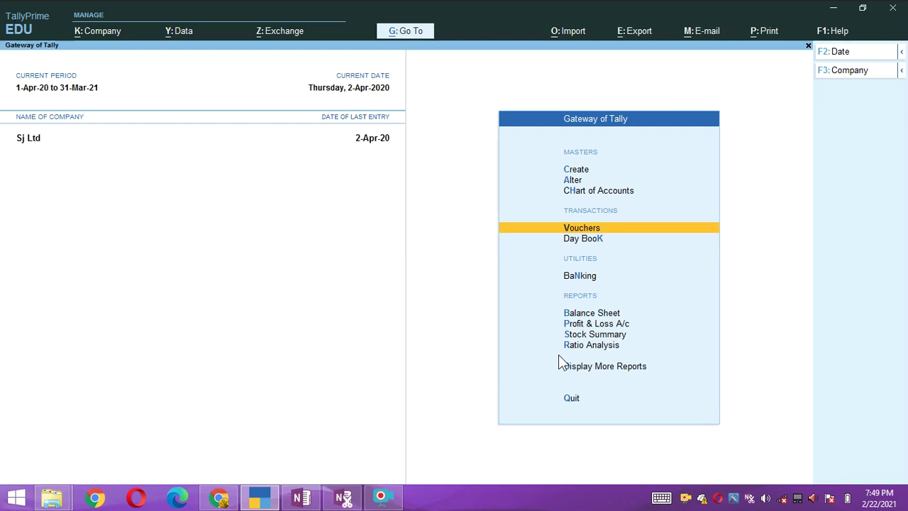
Open the Day Book and accept 2-4-2020 as its report date.
{"action": "key", "text": "Down"}
{"action": "key", "text": "Return"}
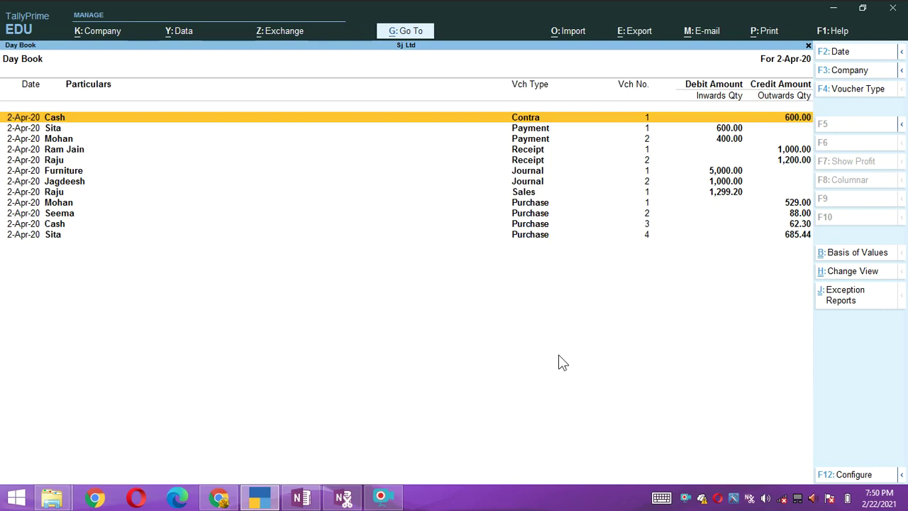
{"action": "key", "text": "F2"}
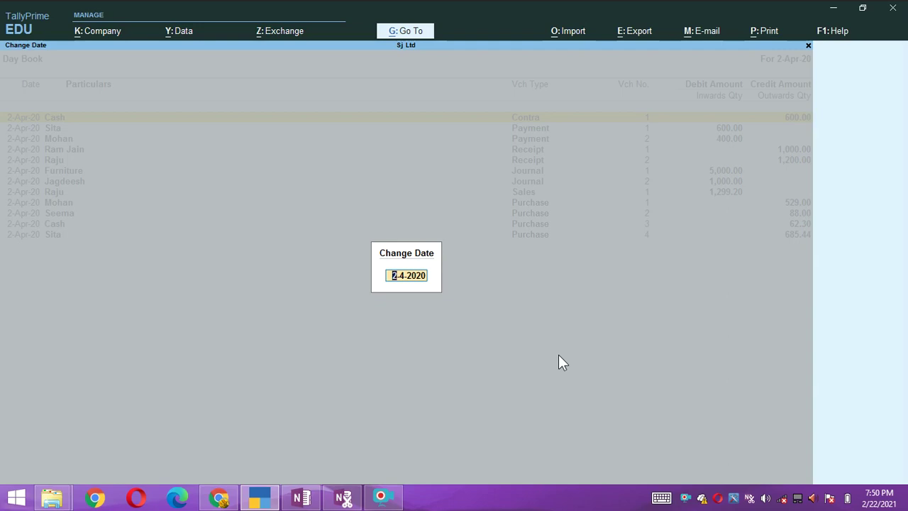
{"action": "key", "text": "Return"}
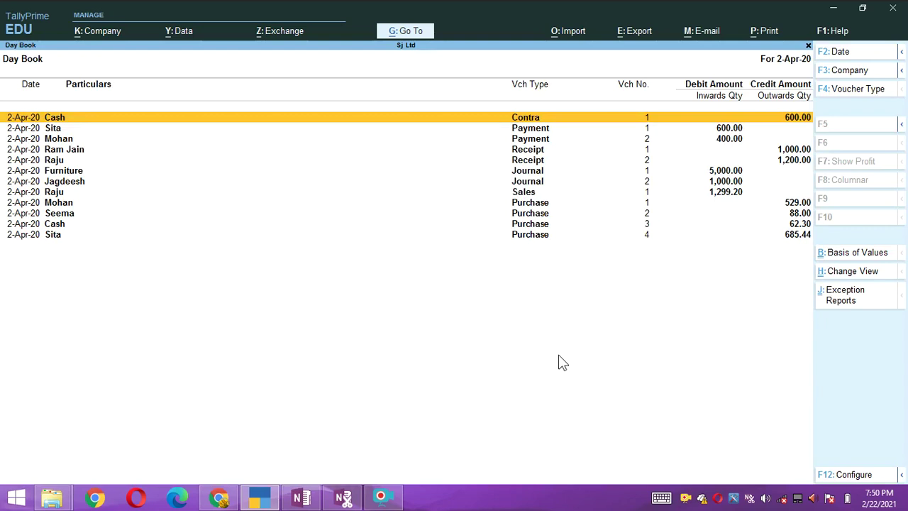
Set the Day Book period to run from 2-4-2020 to 2-4-2020.
{"action": "key", "text": "alt+F2"}
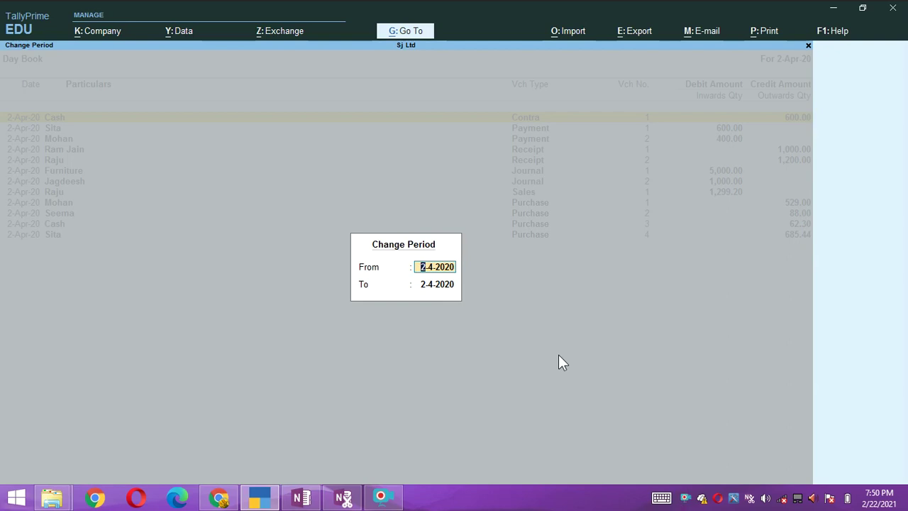
{"action": "key", "text": "Return"}
{"action": "key", "text": "Return"}
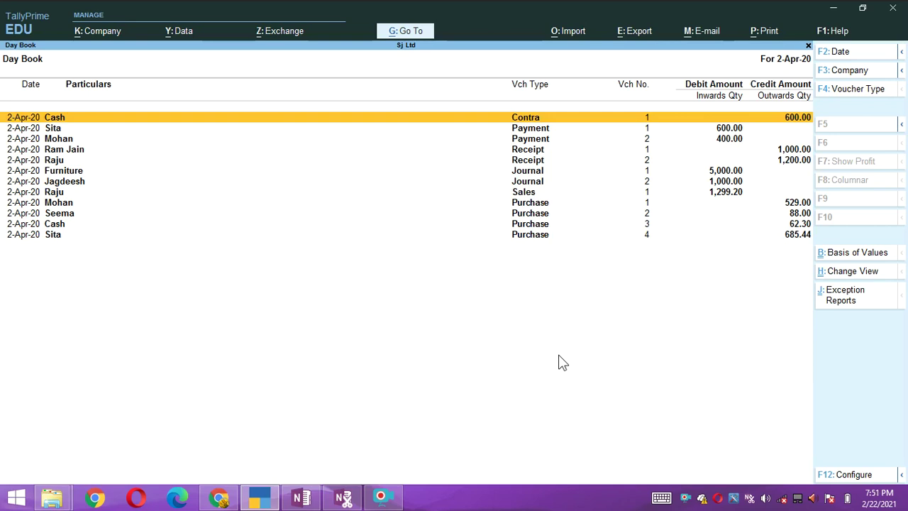
{"action": "left_click", "coordinate": [381, 497]}
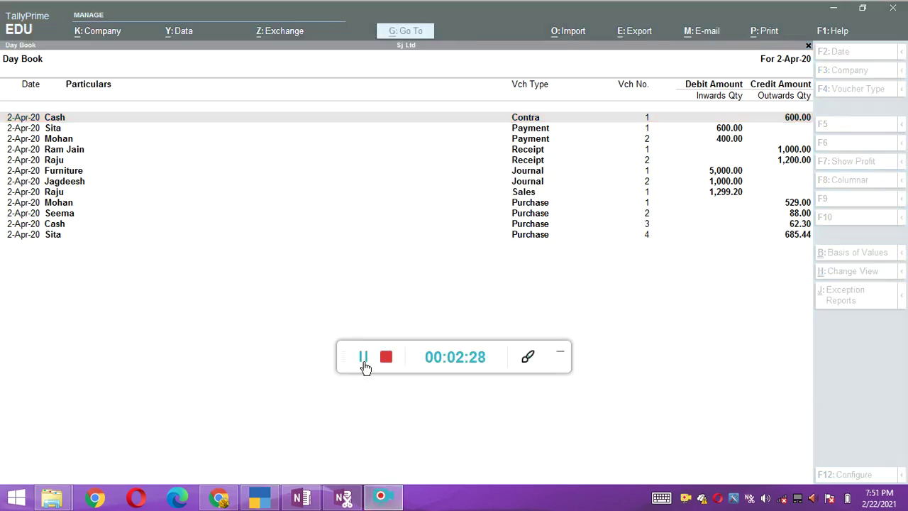
{"action": "left_click", "coordinate": [560, 355]}
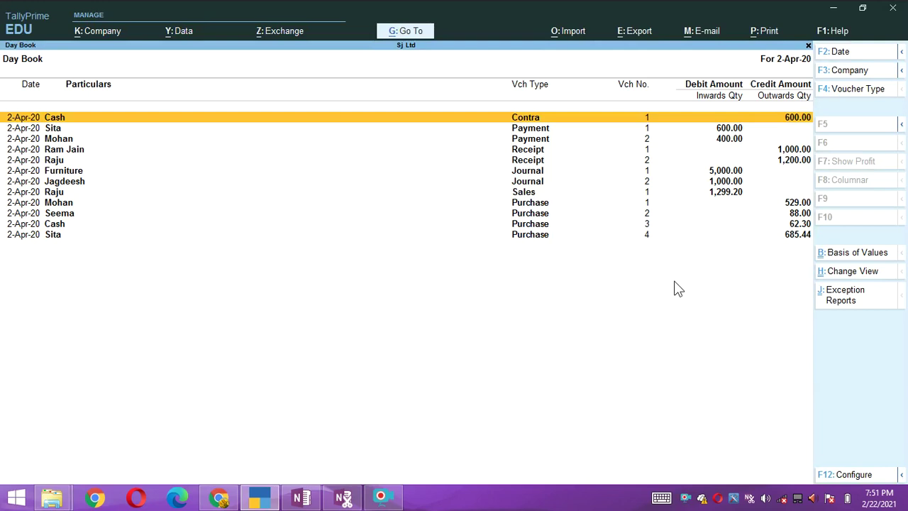
{"action": "key", "text": "alt"}
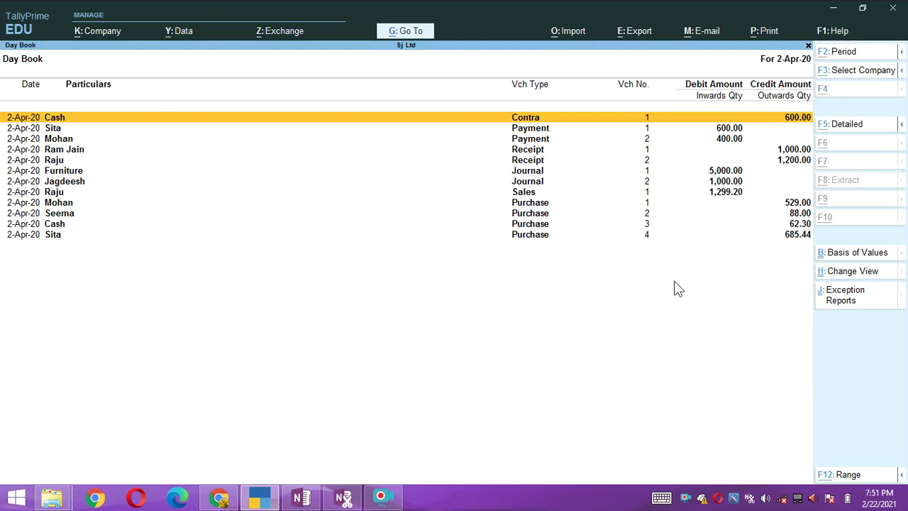
{"action": "key", "text": "alt+g"}
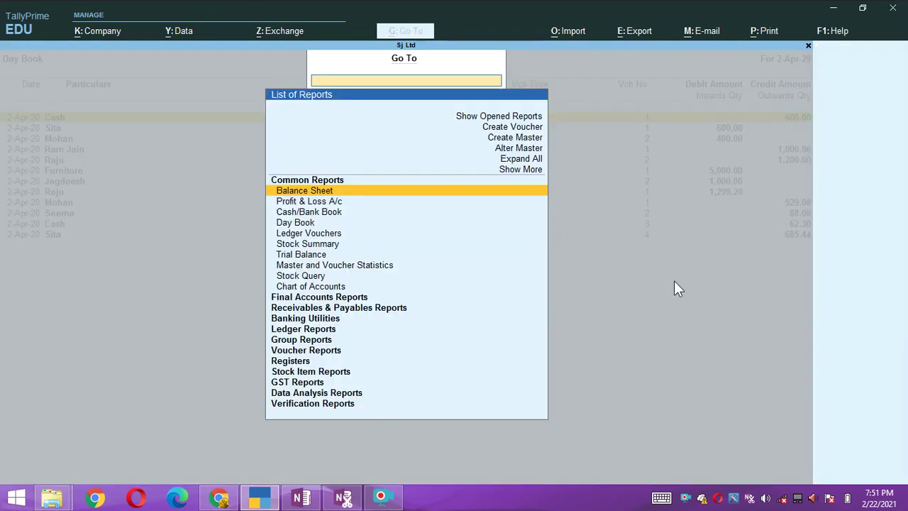
{"action": "key", "text": "Escape"}
{"action": "key", "text": "alt"}
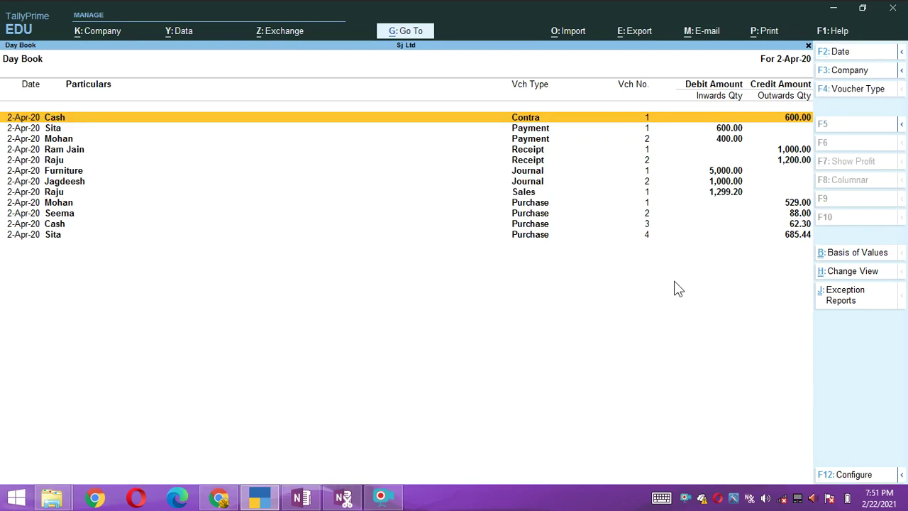
{"action": "key", "text": "alt"}
{"action": "key", "text": "alt"}
{"action": "left_click", "coordinate": [382, 497]}
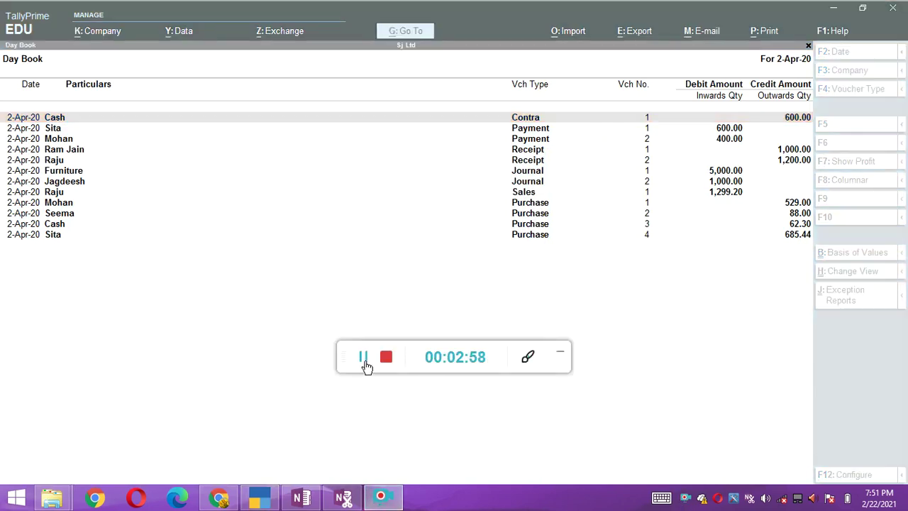
{"action": "left_click", "coordinate": [560, 353]}
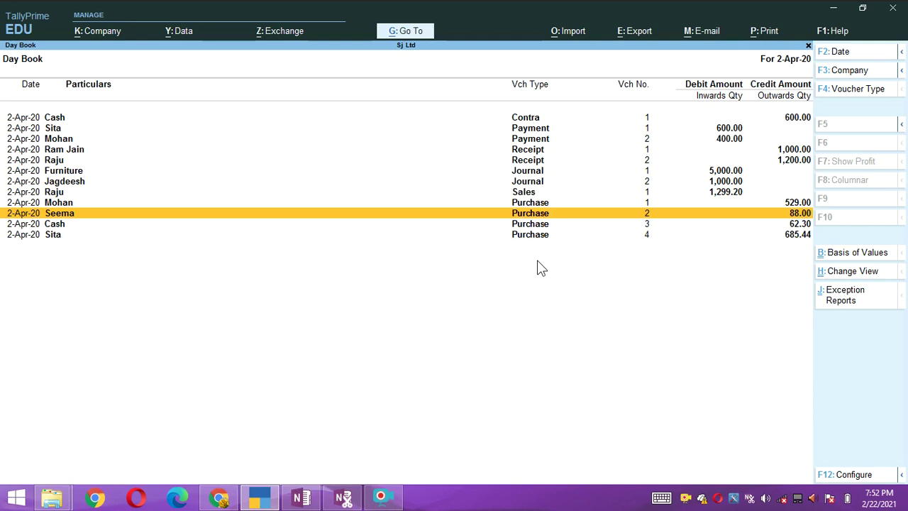
Delete Journal voucher number 2 from the Day Book.
{"action": "key", "text": "Up"}
{"action": "key", "text": "Up"}
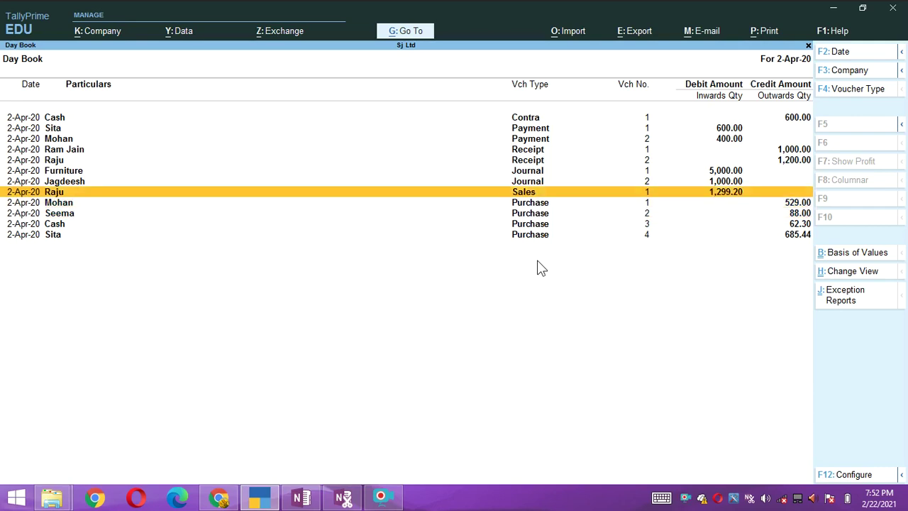
{"action": "key", "text": "Up"}
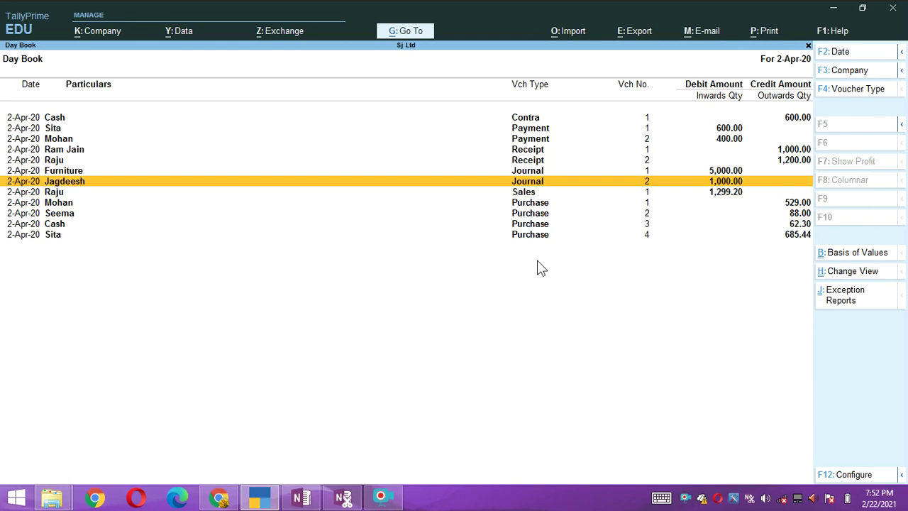
{"action": "key", "text": "alt"}
{"action": "key", "text": "alt+d"}
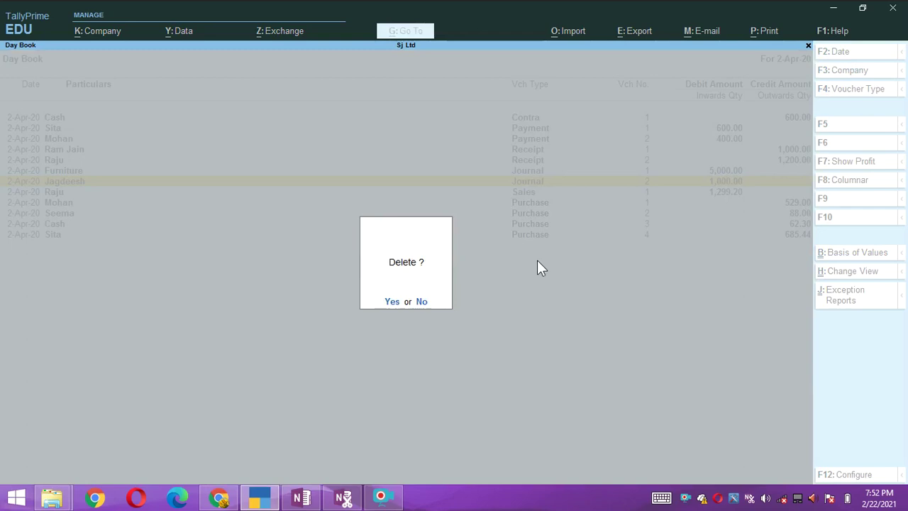
{"action": "key", "text": "y"}
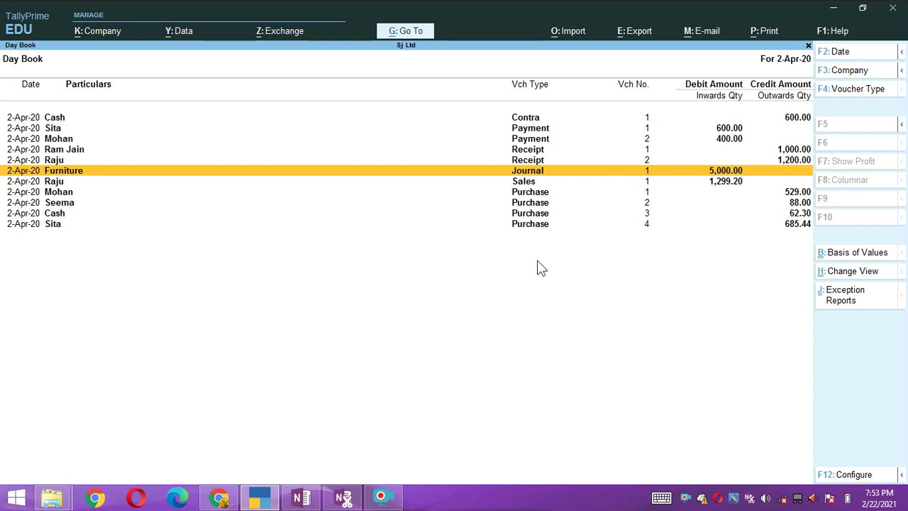
Remove the lines of Contra voucher 1 and Payment voucher 1 from the Day Book display.
{"action": "key", "text": "Up"}
{"action": "key", "text": "Up"}
{"action": "key", "text": "Up"}
{"action": "key", "text": "Up"}
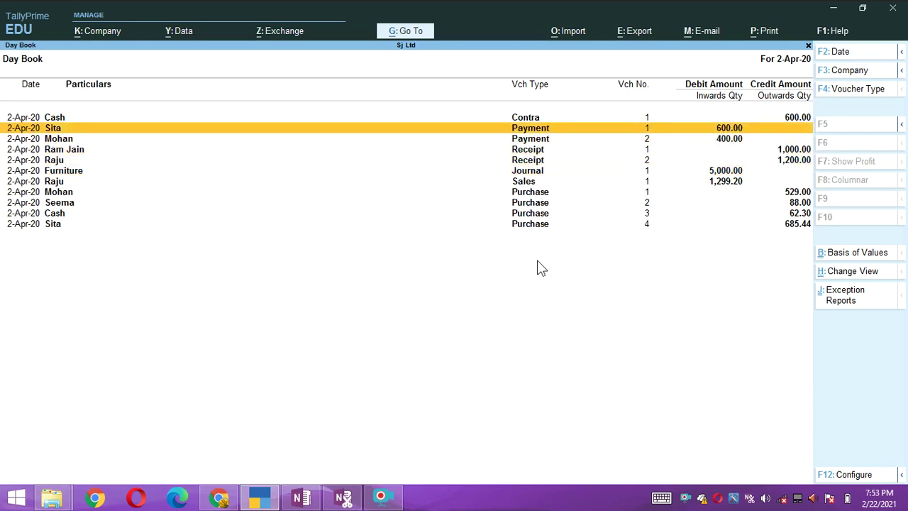
{"action": "key", "text": "Up"}
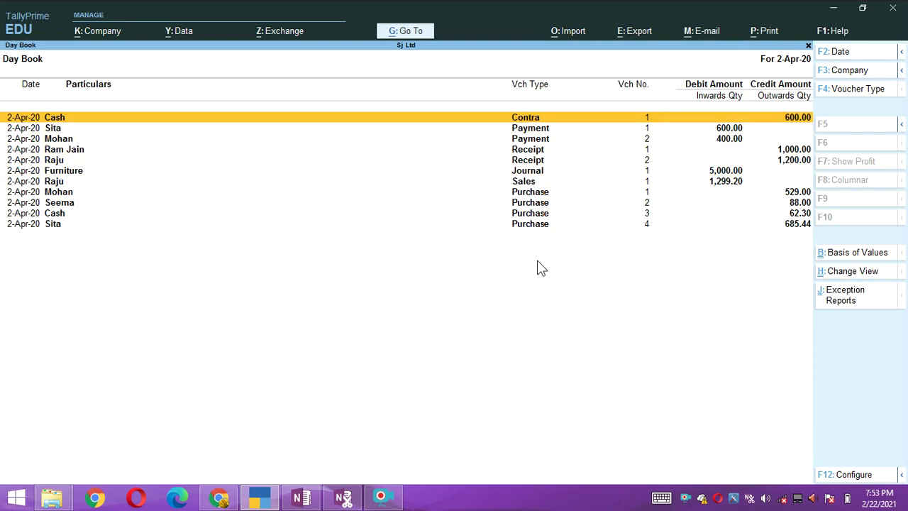
{"action": "key", "text": "alt"}
{"action": "key", "text": "ctrl+r"}
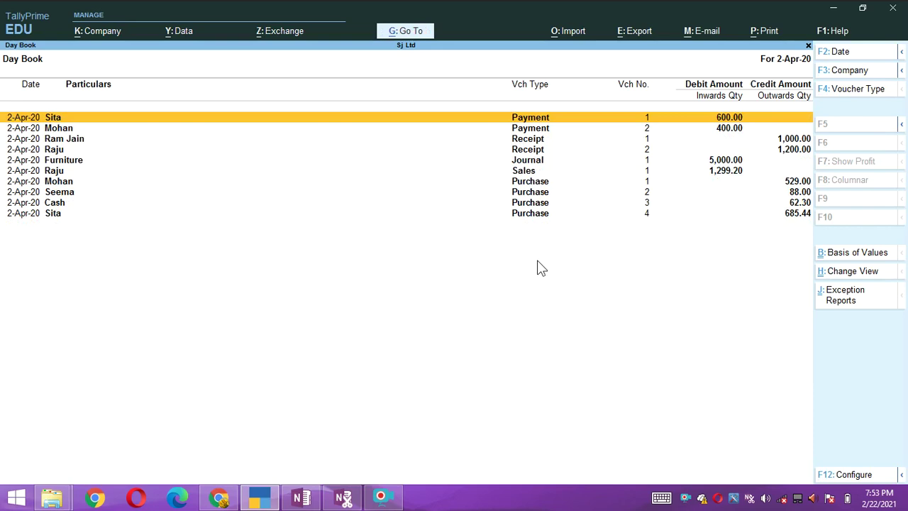
{"action": "key", "text": "ctrl"}
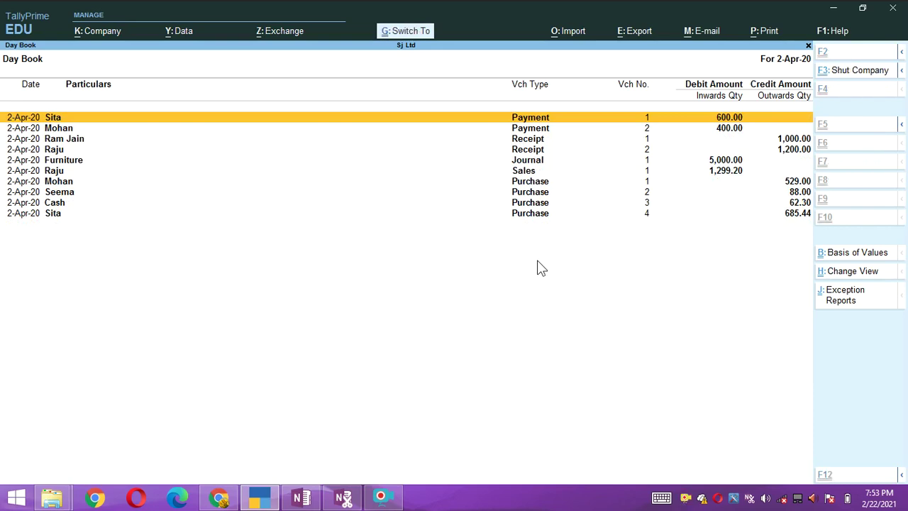
{"action": "key", "text": "ctrl+r"}
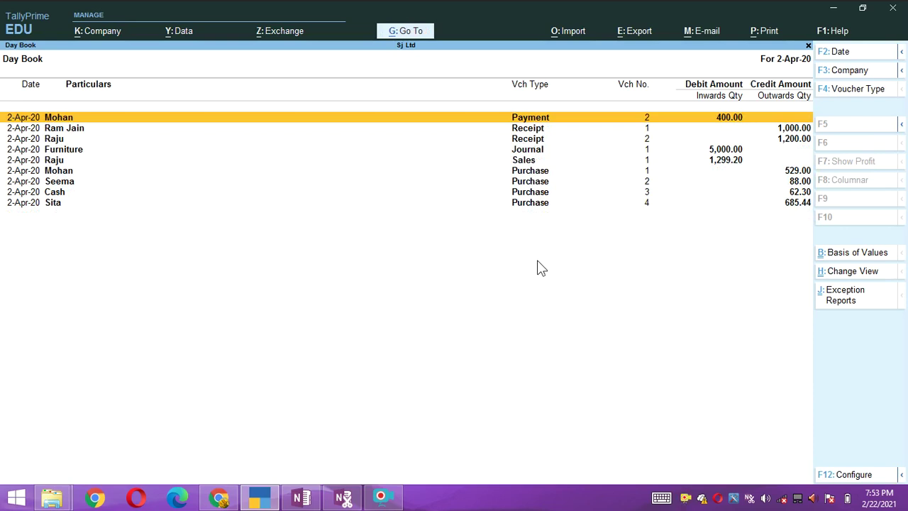
Restore the two removed voucher lines to the Day Book display.
{"action": "key", "text": "ctrl"}
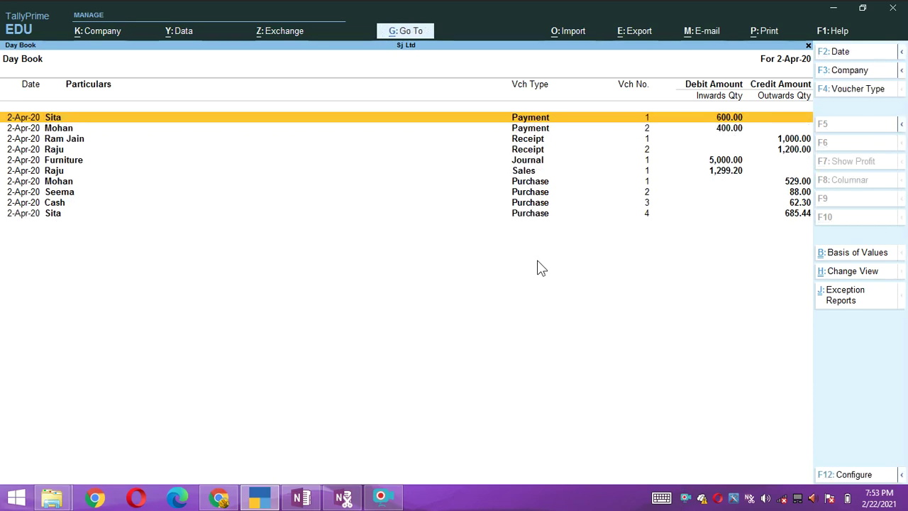
{"action": "key", "text": "ctrl"}
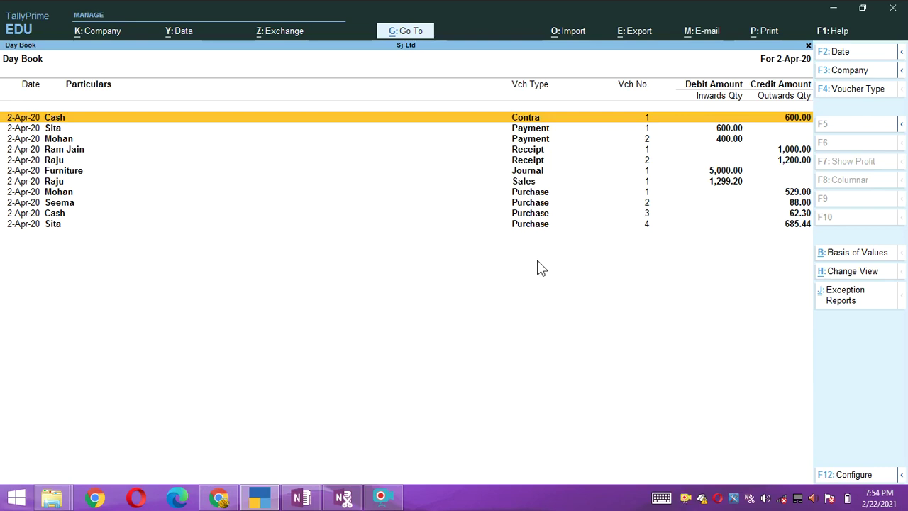
Switch the Day Book to the detailed format showing each voucher's ledger entries.
{"action": "key", "text": "alt"}
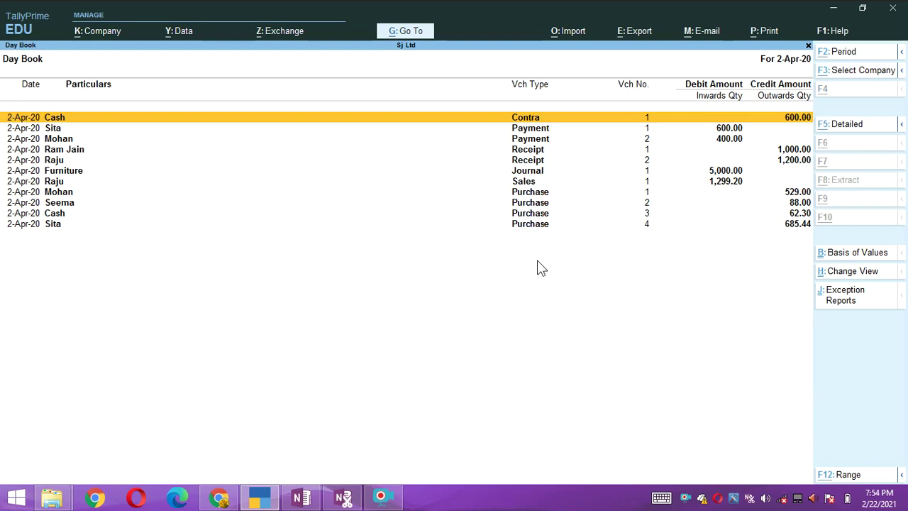
{"action": "key", "text": "alt+F5"}
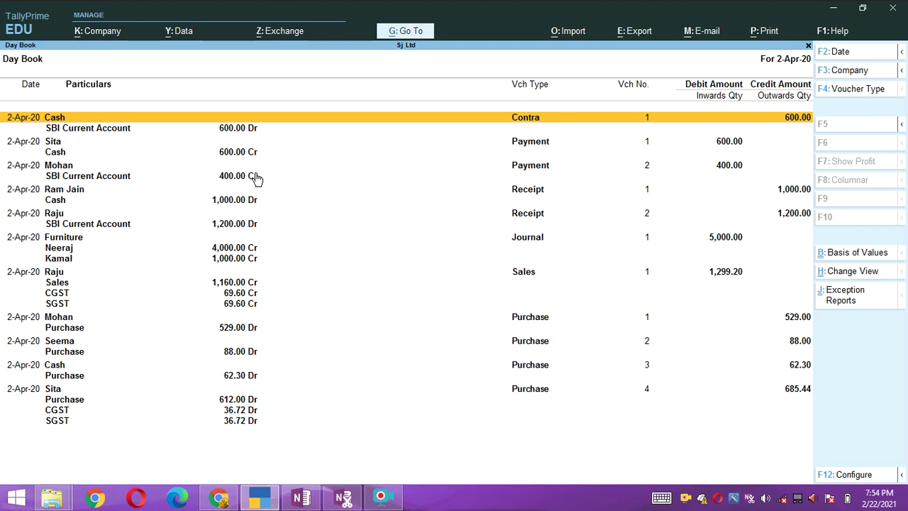
Browse the C:\Tally.ERP9\Lang folder for an XML file to import masters from, and cancel the import.
{"action": "left_click", "coordinate": [573, 37]}
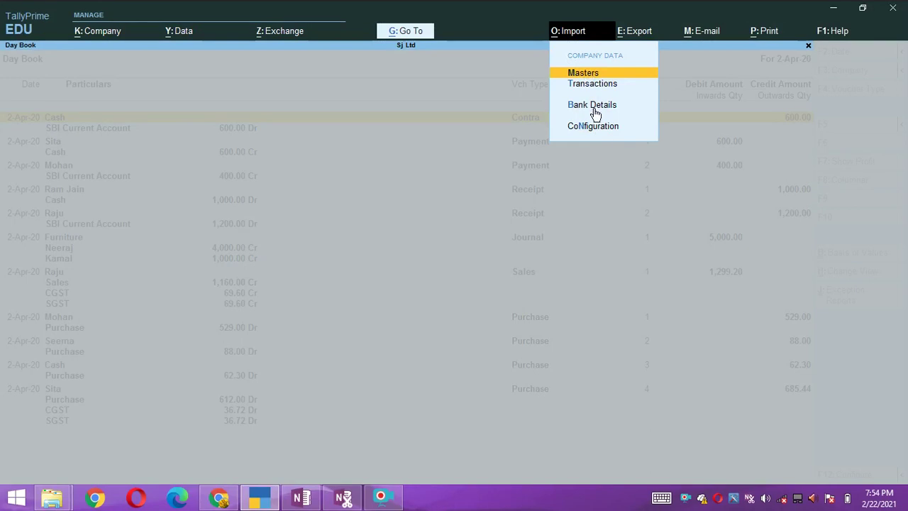
{"action": "left_click", "coordinate": [585, 76]}
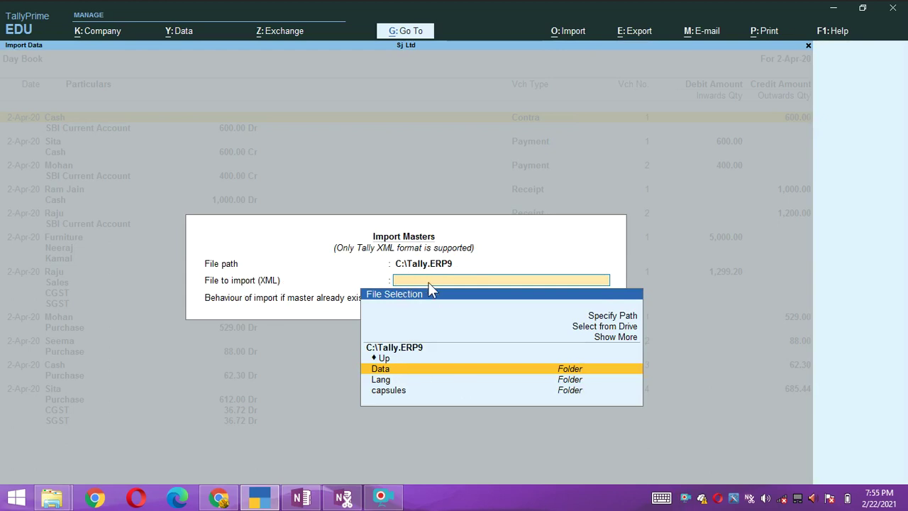
{"action": "left_click", "coordinate": [462, 381]}
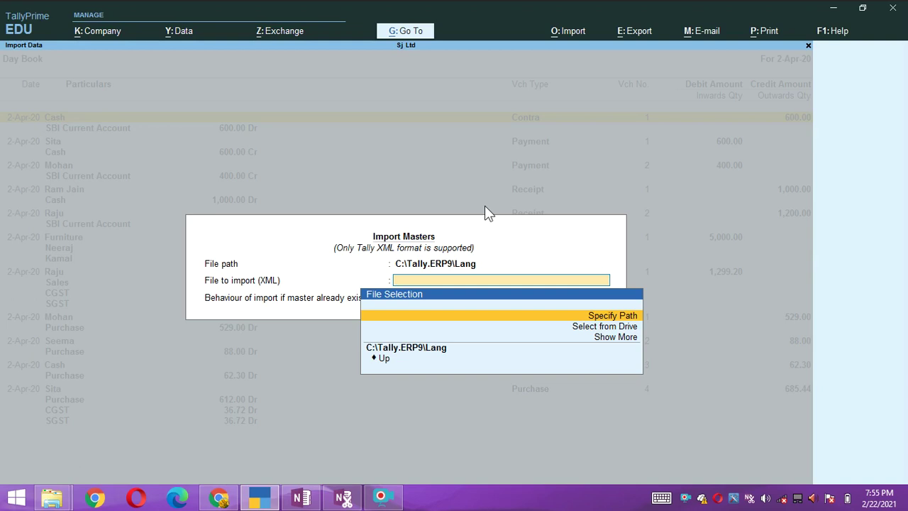
{"action": "key", "text": "Escape"}
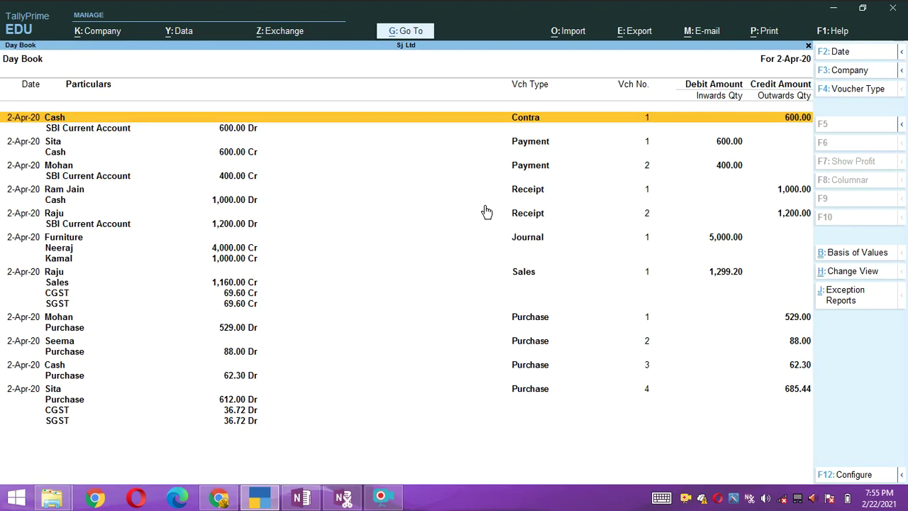
{"action": "left_click", "coordinate": [382, 497]}
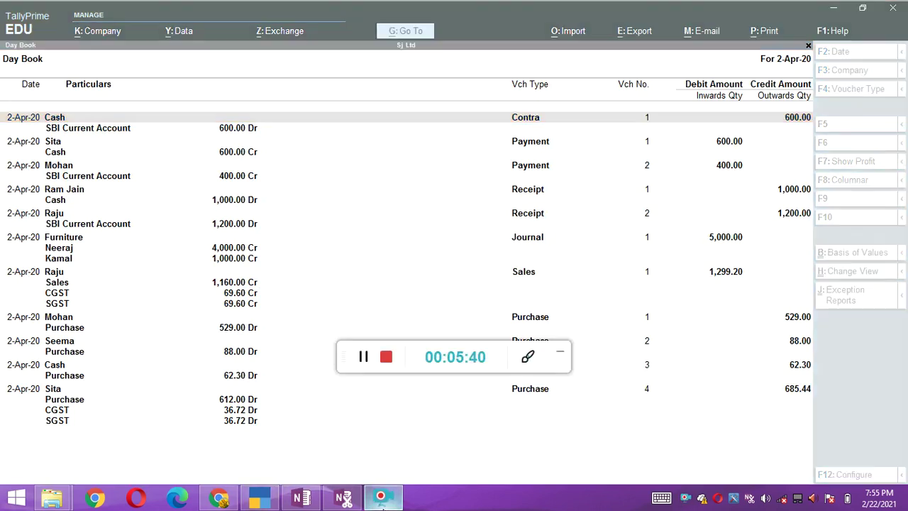